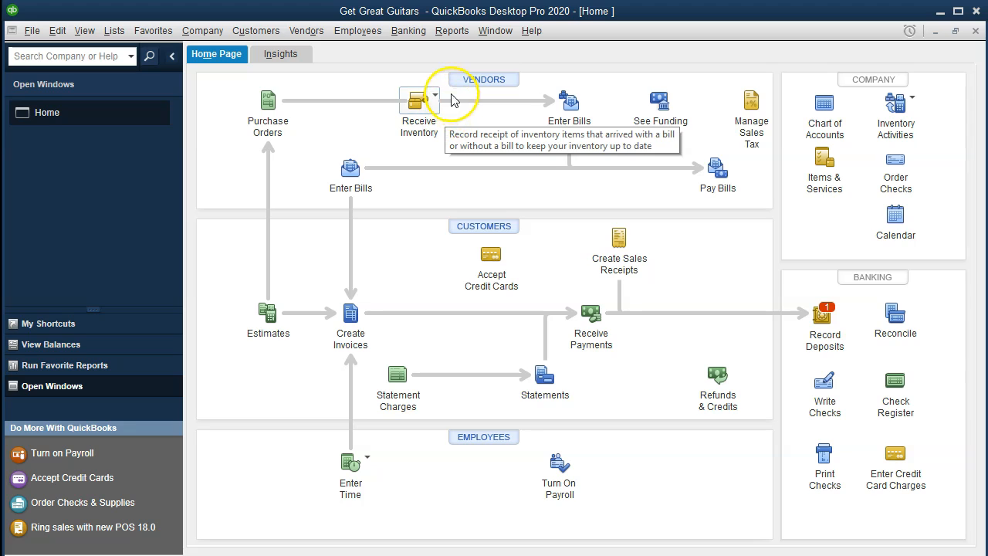
Open the standard Balance Sheet report from the Company & Financial reports
{"action": "left_click", "coordinate": [447, 35]}
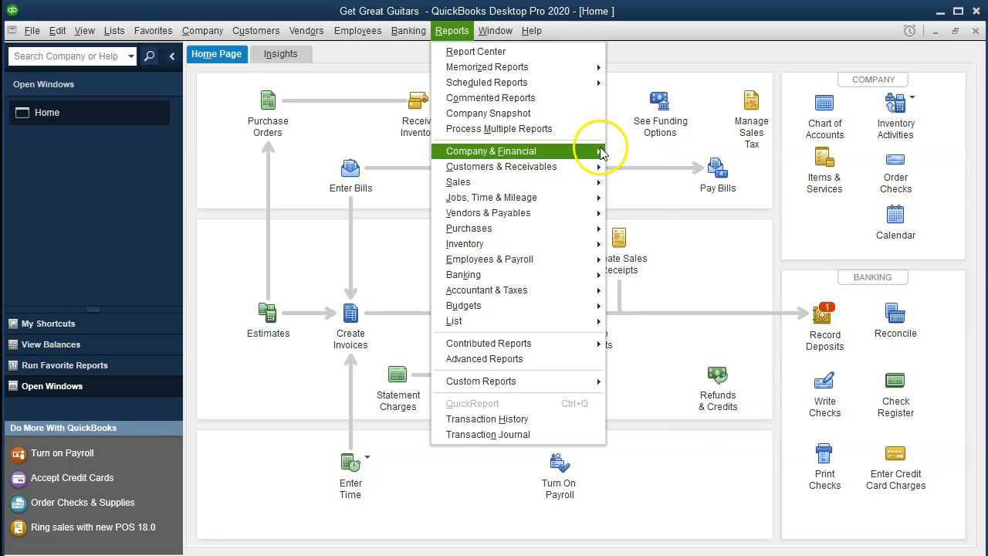
{"action": "mouse_move", "coordinate": [585, 156]}
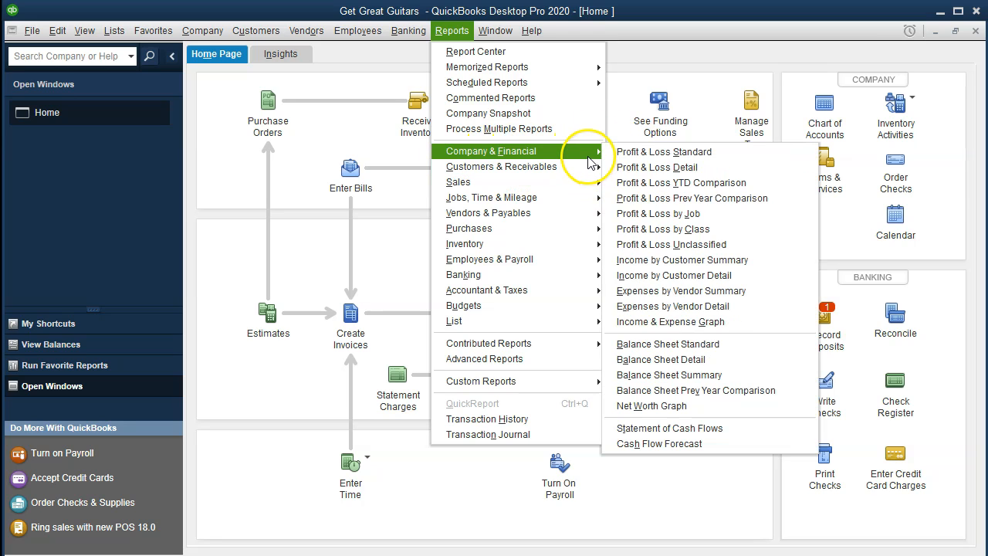
{"action": "left_click", "coordinate": [669, 344]}
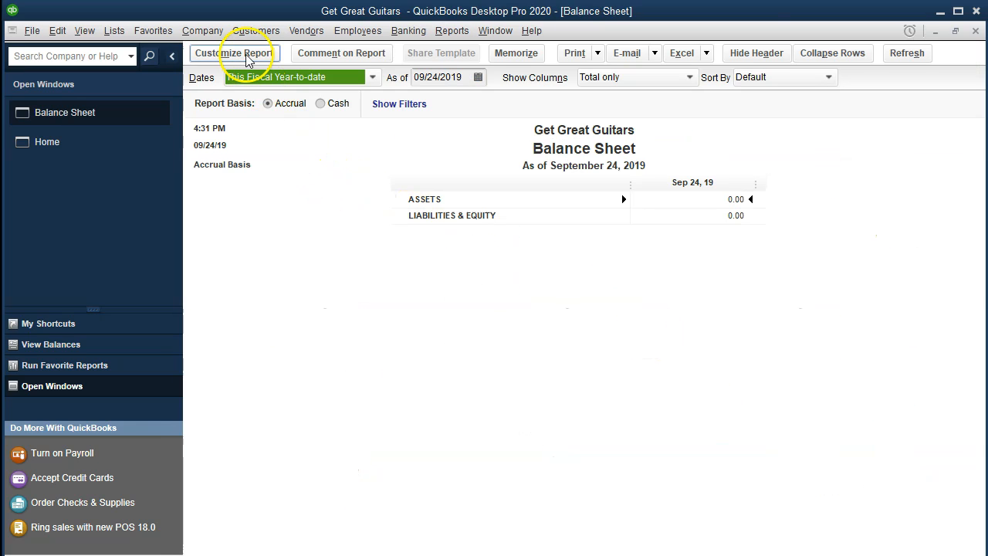
Set the Balance Sheet's date range to 01/01/2020 through 12/31/2020
{"action": "left_click", "coordinate": [248, 60]}
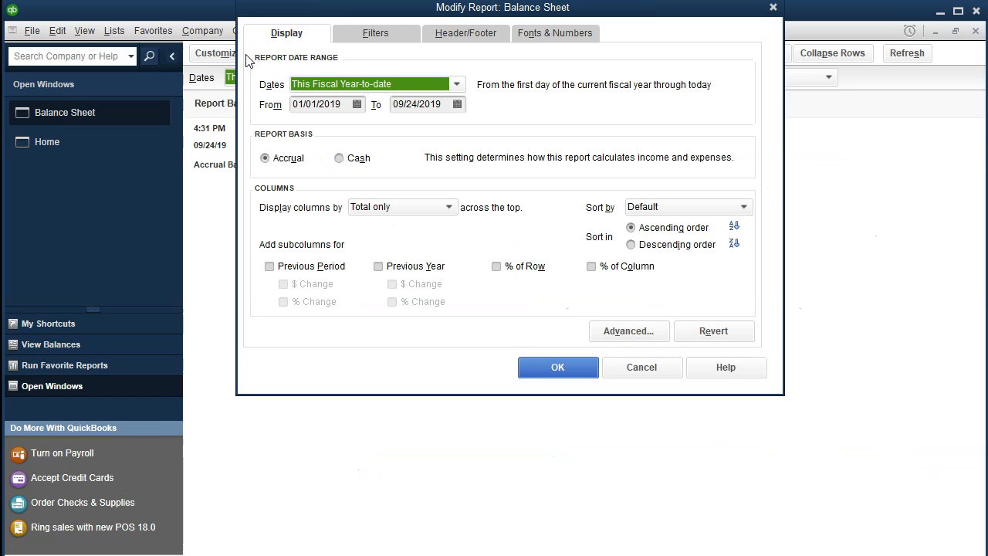
{"action": "key", "text": "Tab"}
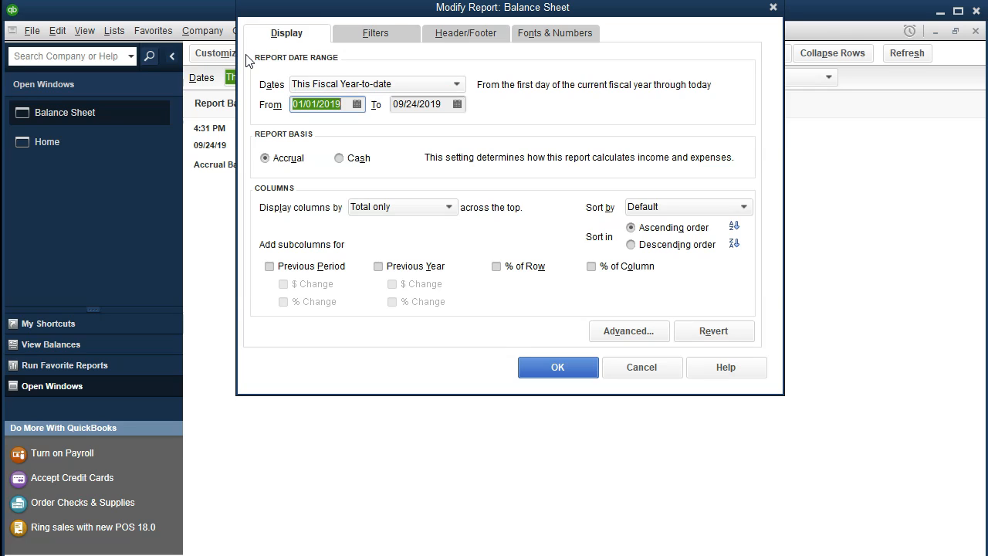
{"action": "type", "text": "01/01/20"}
{"action": "key", "text": "Tab"}
{"action": "type", "text": "123120"}
{"action": "key", "text": "Tab"}
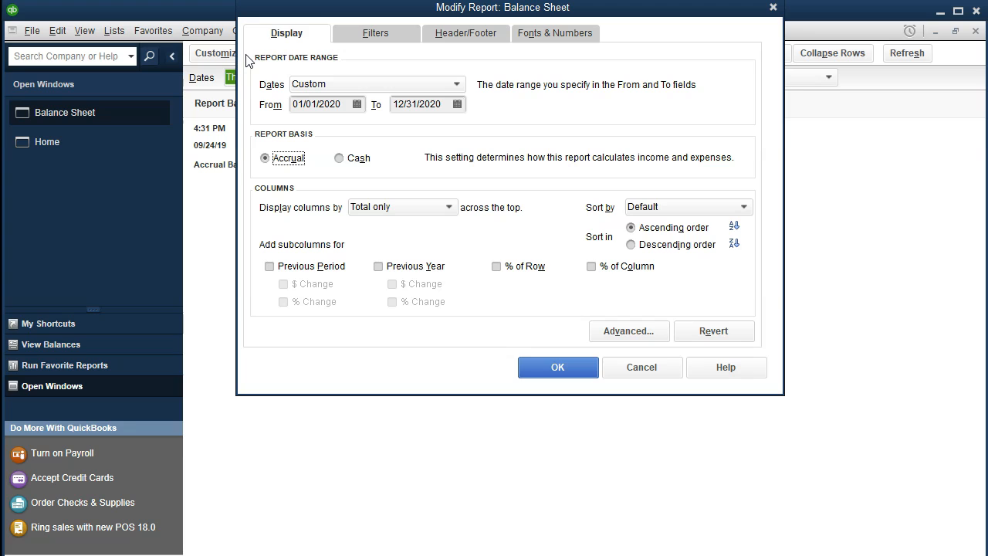
{"action": "left_click", "coordinate": [544, 362]}
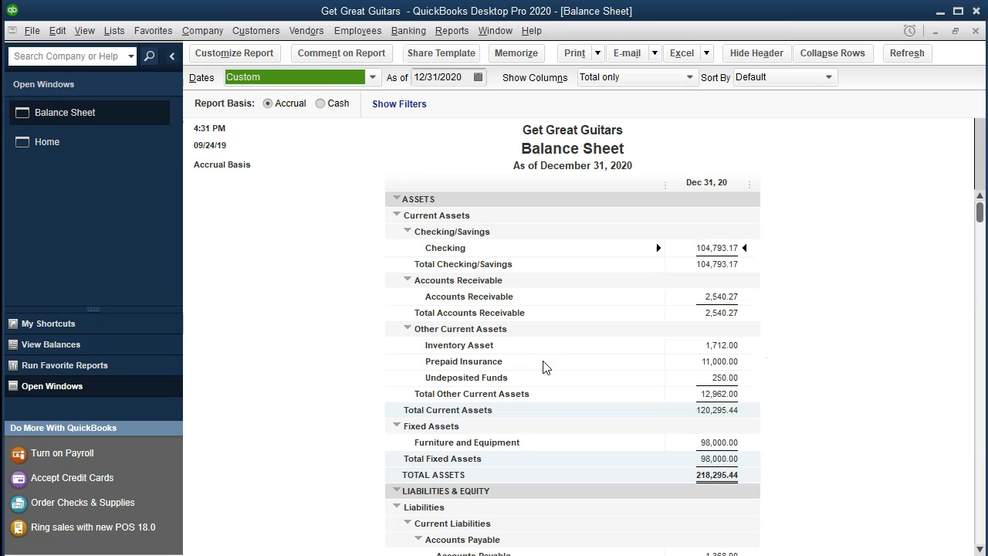
{"action": "scroll", "coordinate": [543, 368], "scroll_direction": "down", "scroll_amount": 5}
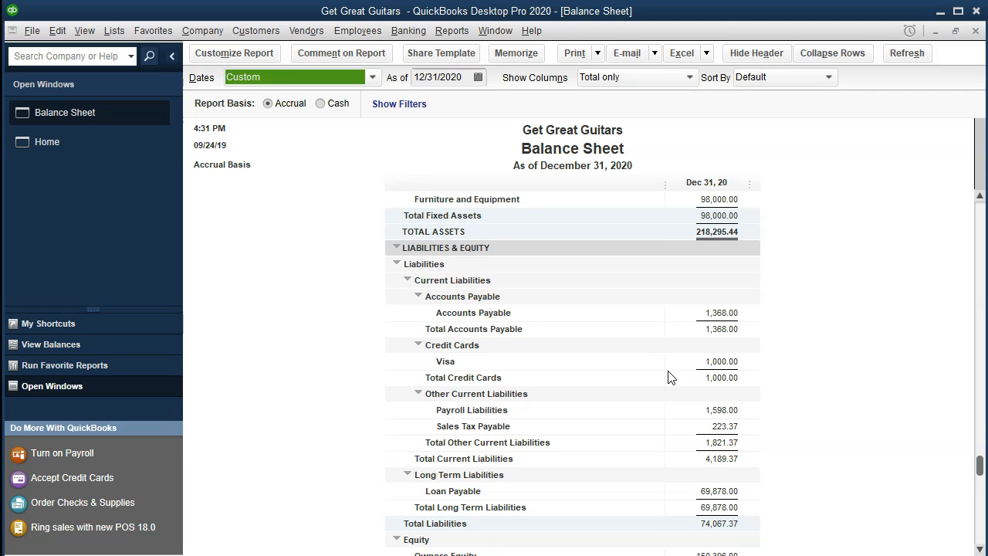
{"action": "scroll", "coordinate": [670, 377], "scroll_direction": "up", "scroll_amount": 5}
{"action": "left_click", "coordinate": [707, 306]}
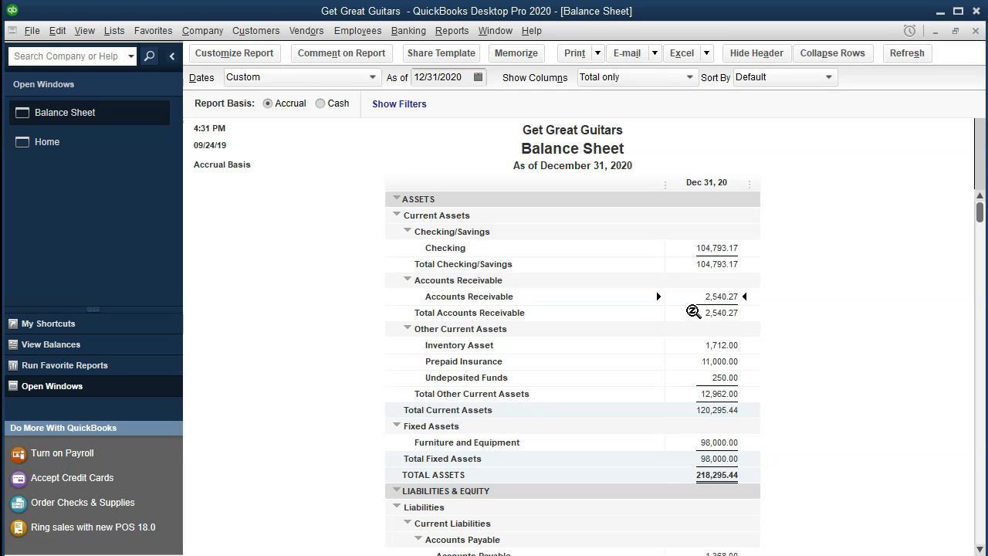
{"action": "scroll", "coordinate": [693, 311], "scroll_direction": "down", "scroll_amount": 3}
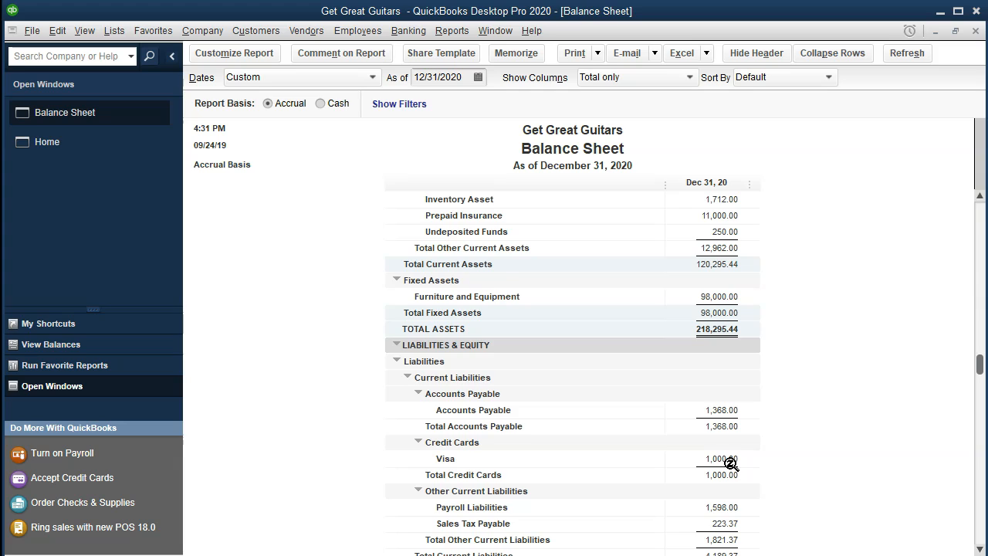
{"action": "scroll", "coordinate": [730, 461], "scroll_direction": "up", "scroll_amount": 3}
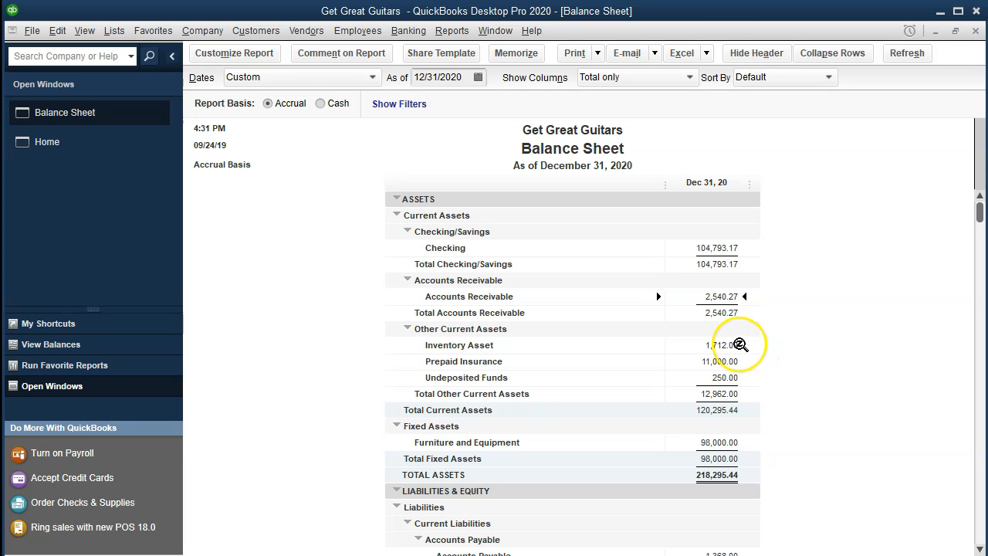
{"action": "scroll", "coordinate": [739, 345], "scroll_direction": "down", "scroll_amount": 4}
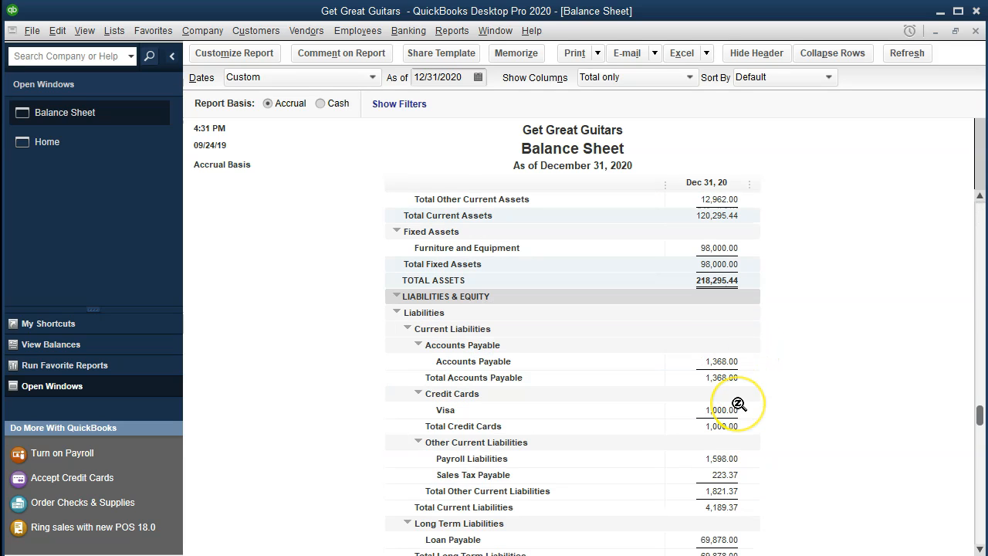
{"action": "scroll", "coordinate": [738, 403], "scroll_direction": "up", "scroll_amount": 4}
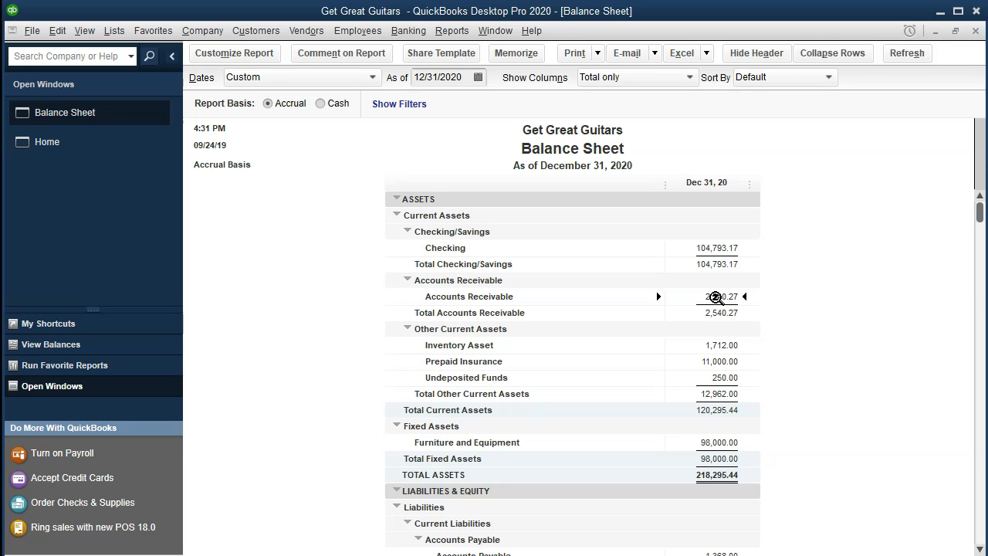
Open the Customer Balance Detail report from Customers & Receivables and scroll through it
{"action": "left_click", "coordinate": [451, 31]}
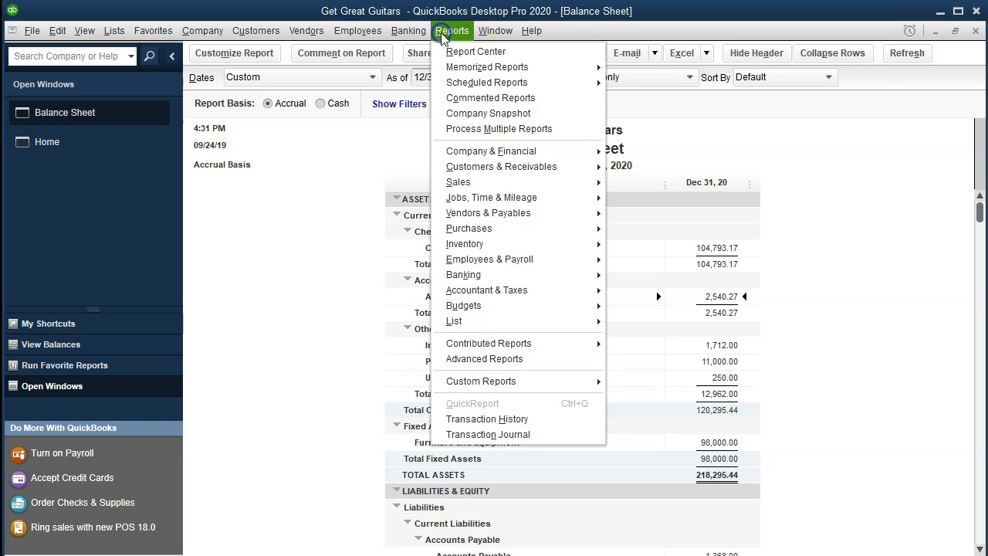
{"action": "mouse_move", "coordinate": [559, 167]}
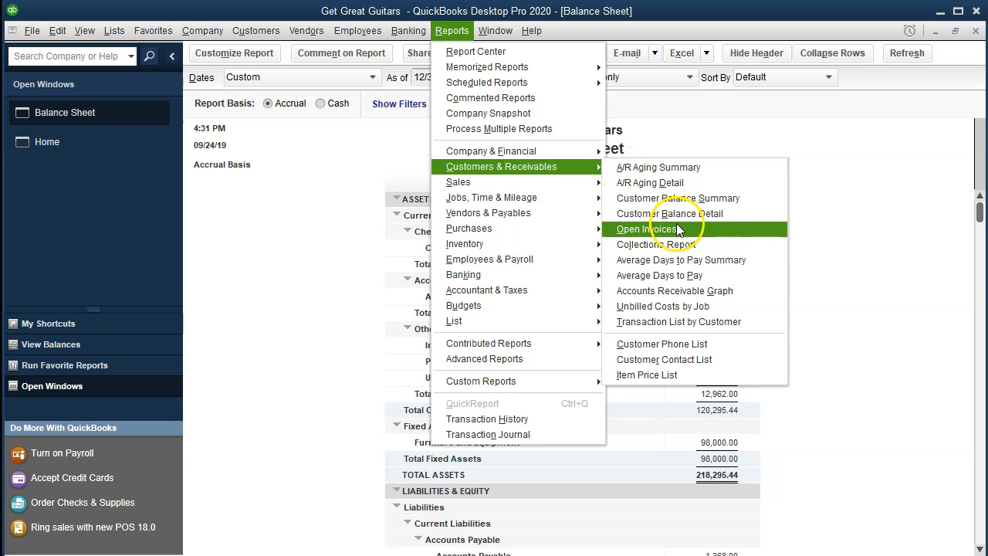
{"action": "left_click", "coordinate": [732, 217]}
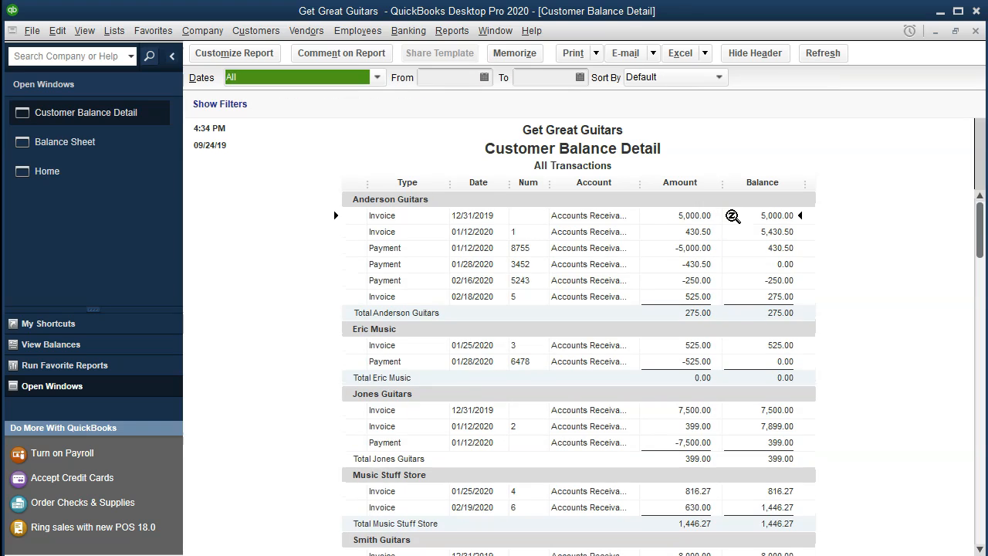
{"action": "scroll", "coordinate": [702, 293], "scroll_direction": "down", "scroll_amount": 1}
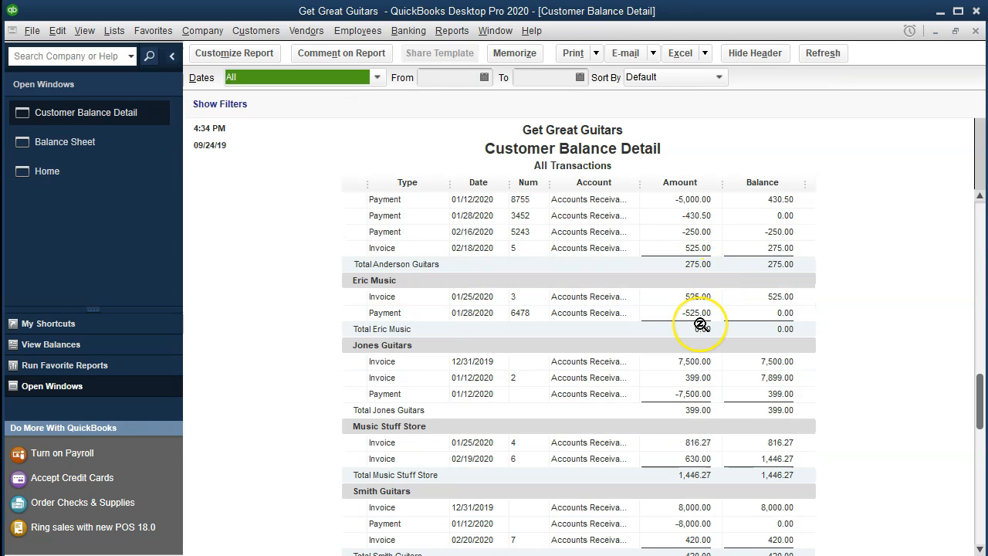
{"action": "scroll", "coordinate": [705, 310], "scroll_direction": "down", "scroll_amount": 1}
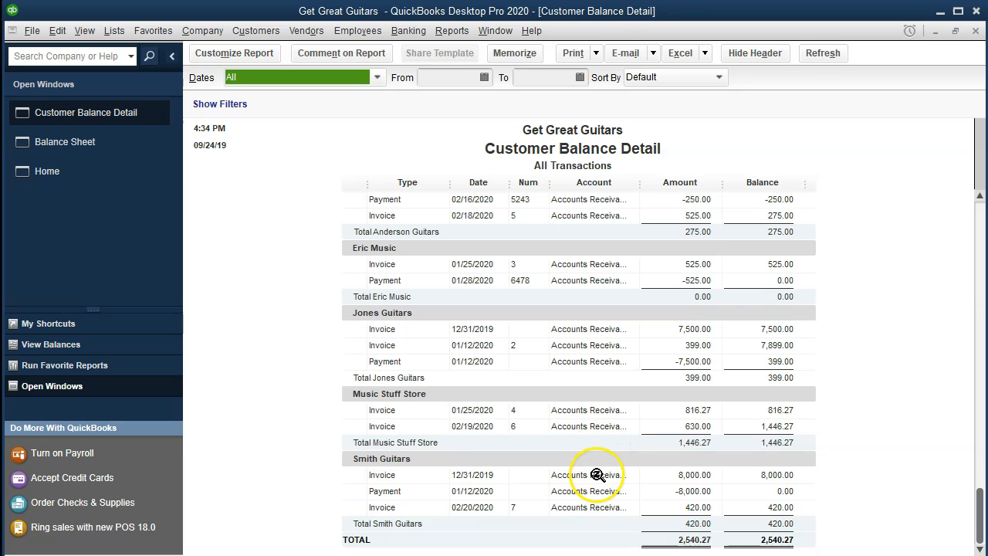
{"action": "scroll", "coordinate": [597, 477], "scroll_direction": "up", "scroll_amount": 2}
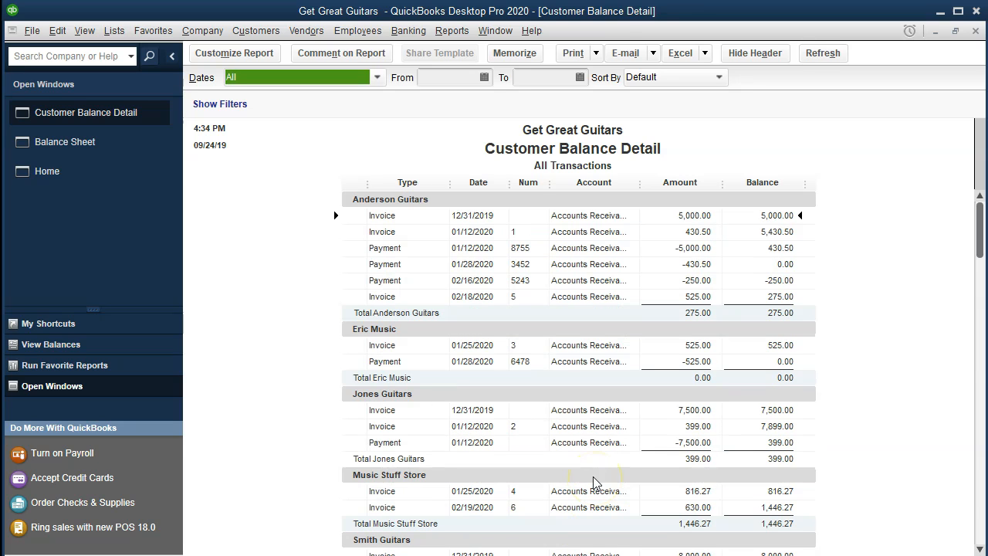
Review Anderson Guitars' -250.00 payment and 02/18/2020 525.00 invoice with its 275.00 balance
{"action": "left_click", "coordinate": [697, 283]}
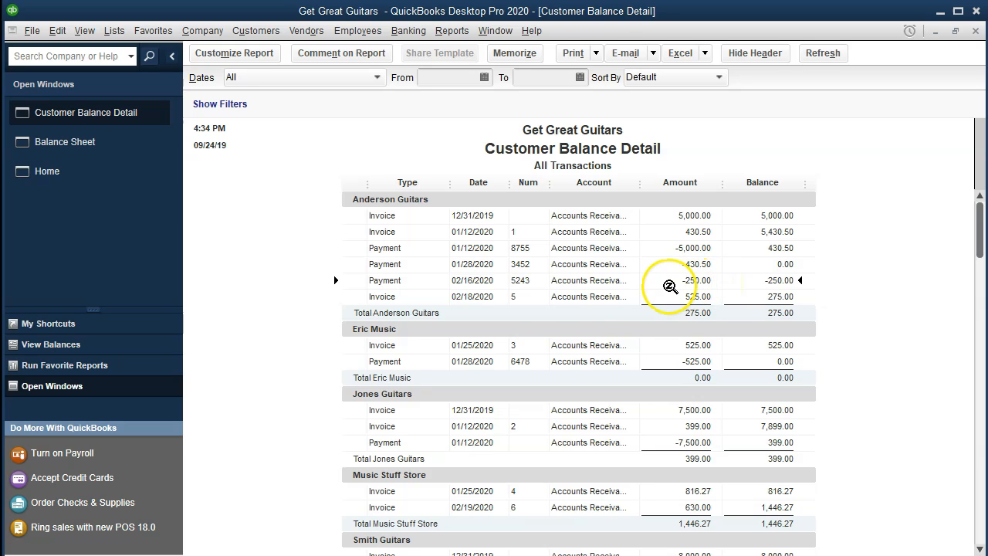
{"action": "left_click", "coordinate": [483, 300]}
{"action": "left_click", "coordinate": [681, 281]}
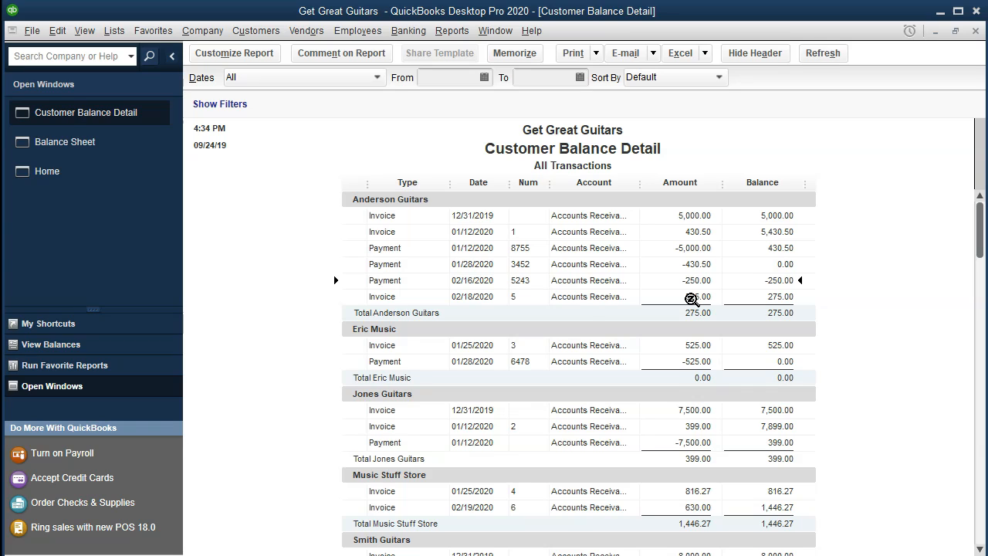
{"action": "left_click", "coordinate": [691, 298]}
{"action": "left_click", "coordinate": [770, 297]}
Switch through Balance Sheet to the Home page via Open Windows
{"action": "left_click", "coordinate": [123, 155]}
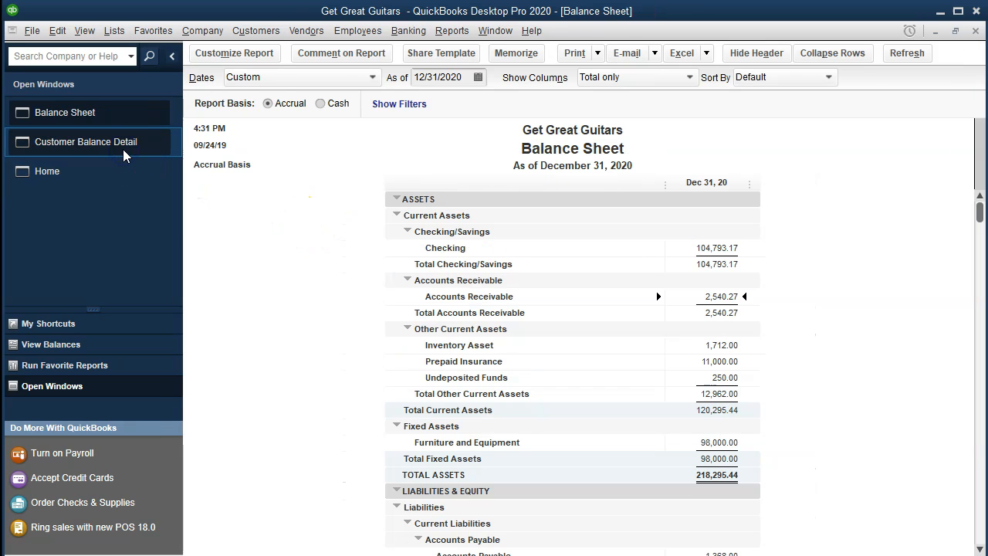
{"action": "left_click", "coordinate": [54, 171]}
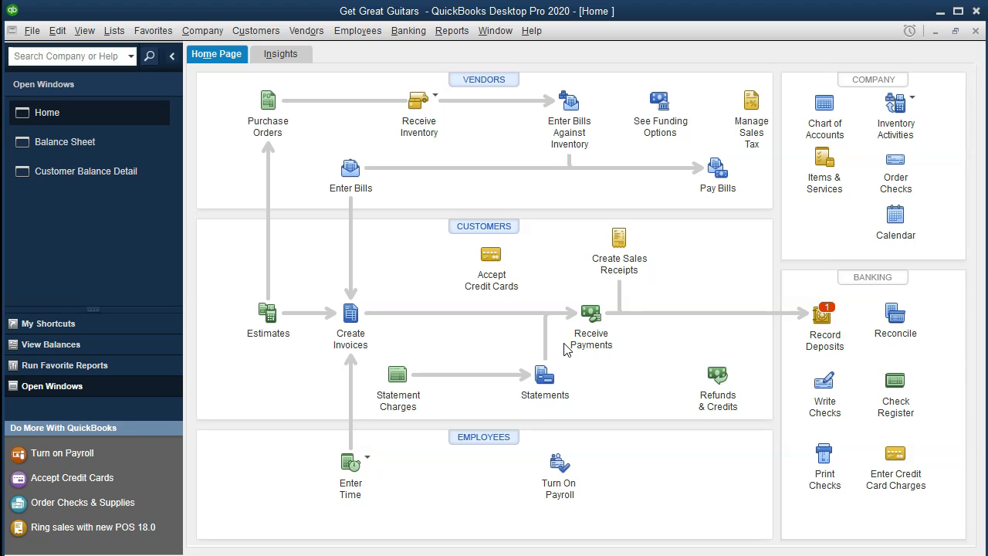
Start a customer payment received from 'String Music' and Quick Add it as a new customer
{"action": "left_click", "coordinate": [593, 312]}
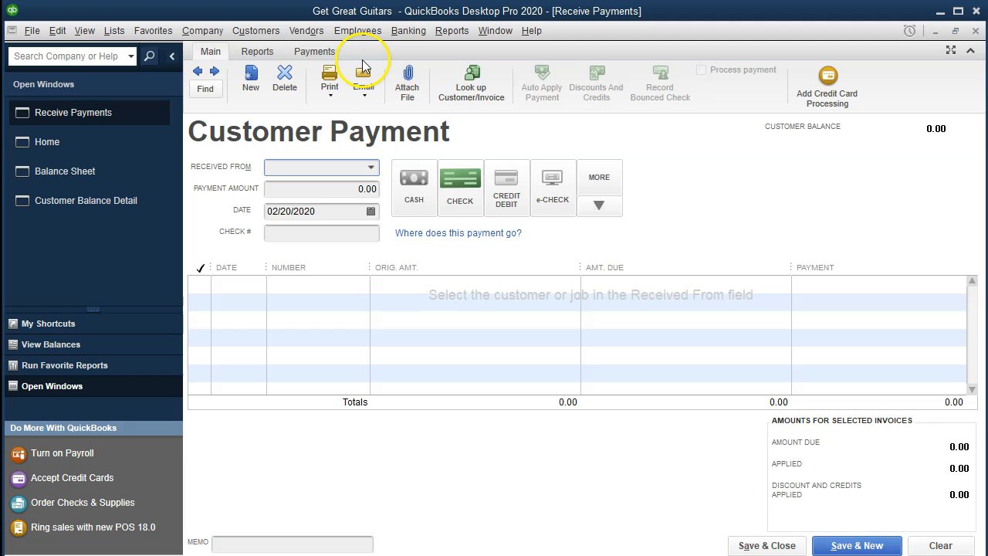
{"action": "type", "text": "Sr"}
{"action": "key", "text": "BackSpace"}
{"action": "key", "text": "BackSpace"}
{"action": "key", "text": "BackSpace"}
{"action": "type", "text": "st"}
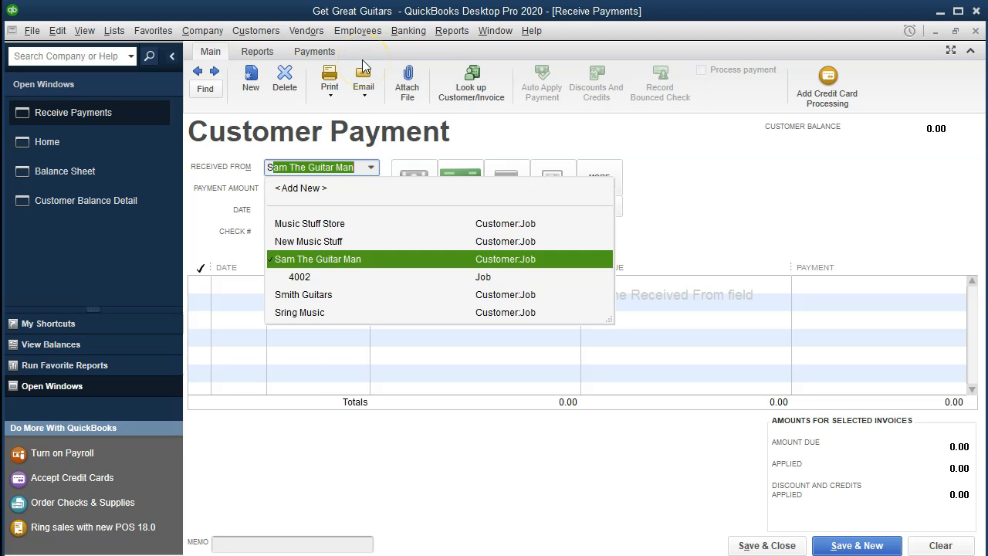
{"action": "type", "text": "r"}
{"action": "key", "text": "BackSpace"}
{"action": "key", "text": "BackSpace"}
{"action": "key", "text": "BackSpace"}
{"action": "type", "text": "String"}
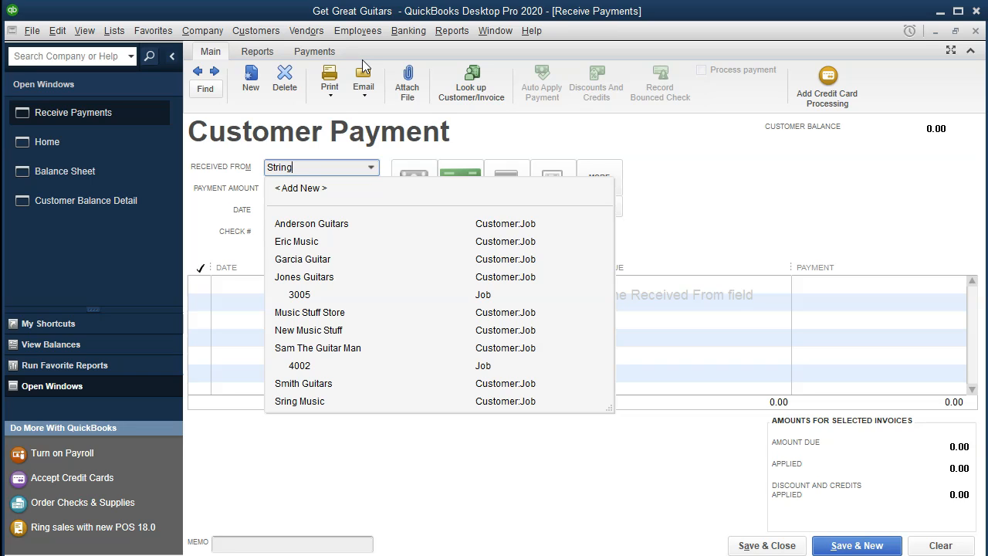
{"action": "type", "text": " Music"}
{"action": "key", "text": "Tab"}
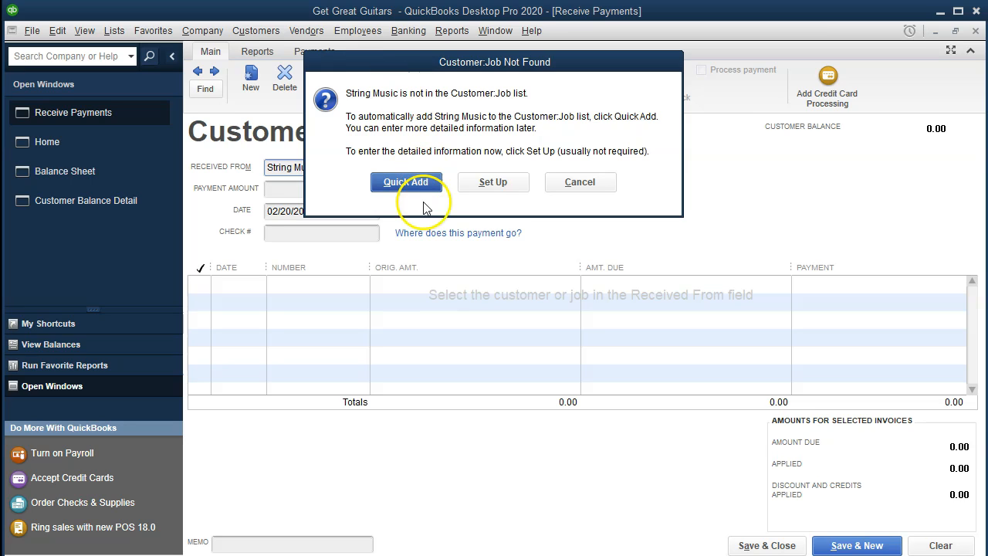
{"action": "left_click", "coordinate": [402, 183]}
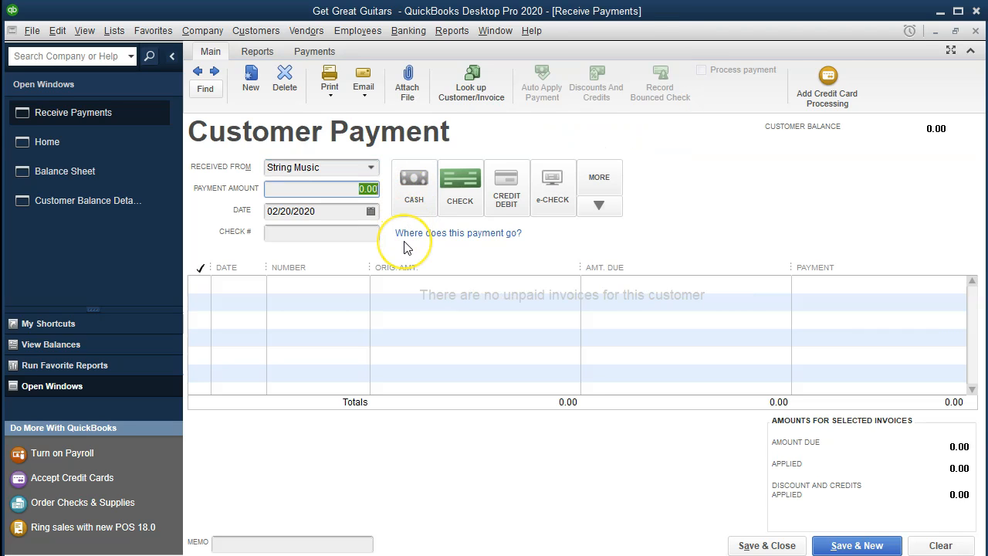
Save a 300.00 CASH payment dated 02/21/2020, leaving the overpayment as a credit
{"action": "type", "text": "300"}
{"action": "key", "text": "Tab"}
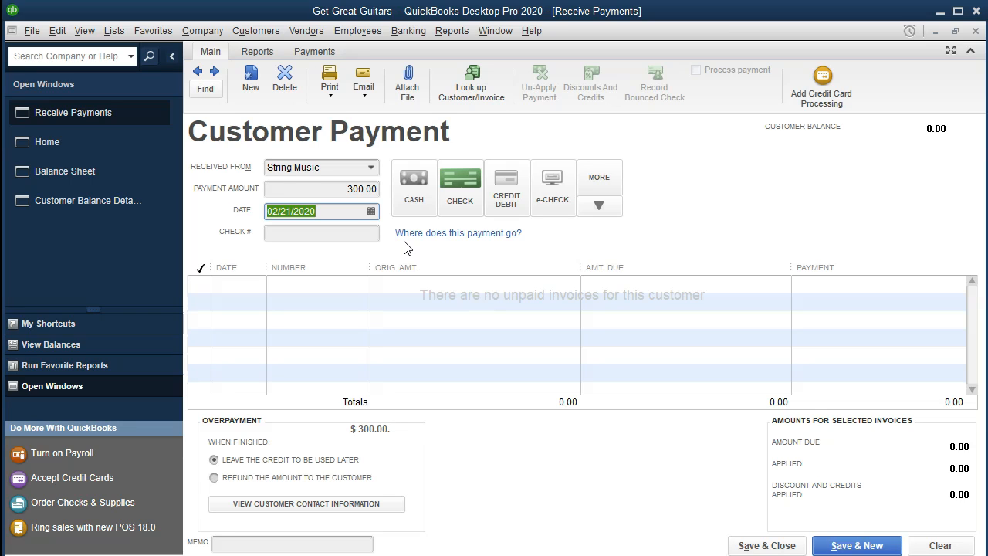
{"action": "key", "text": "Tab"}
{"action": "key", "text": "Tab"}
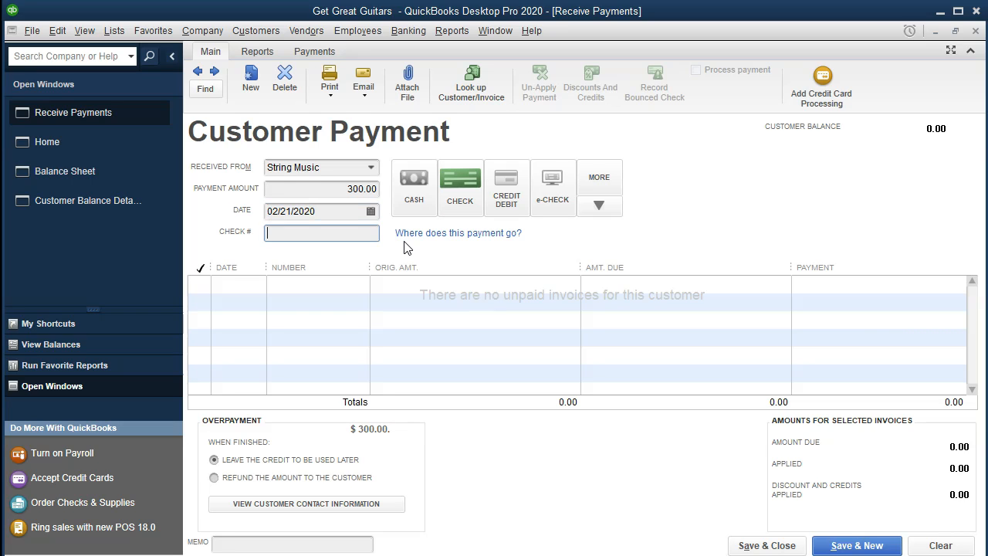
{"action": "key", "text": "Tab"}
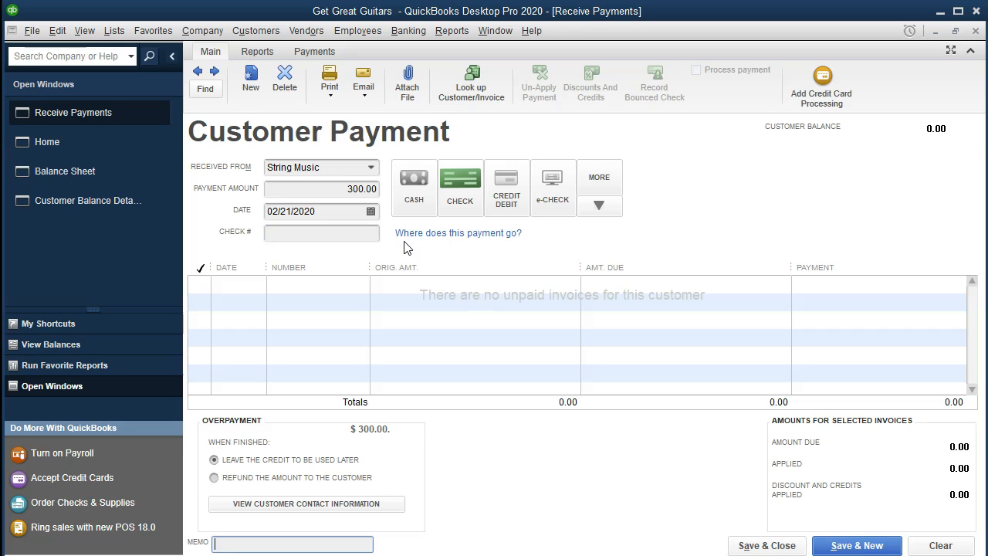
{"action": "left_click", "coordinate": [415, 198]}
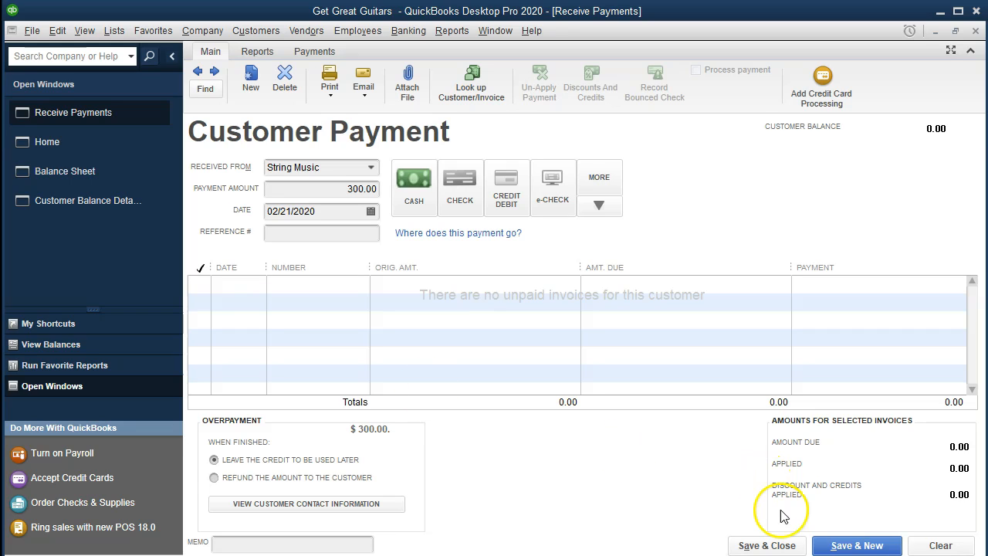
{"action": "left_click", "coordinate": [780, 546]}
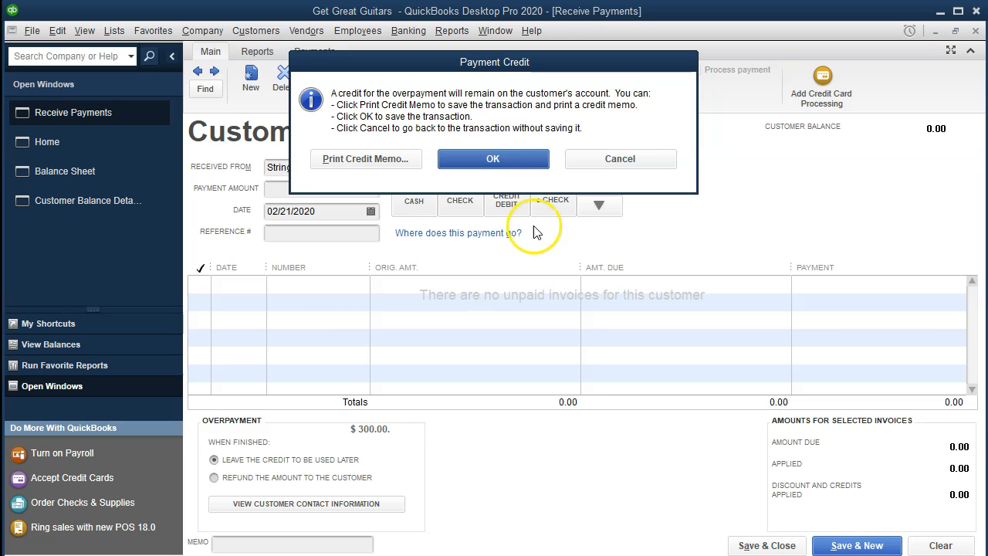
{"action": "left_click", "coordinate": [494, 158]}
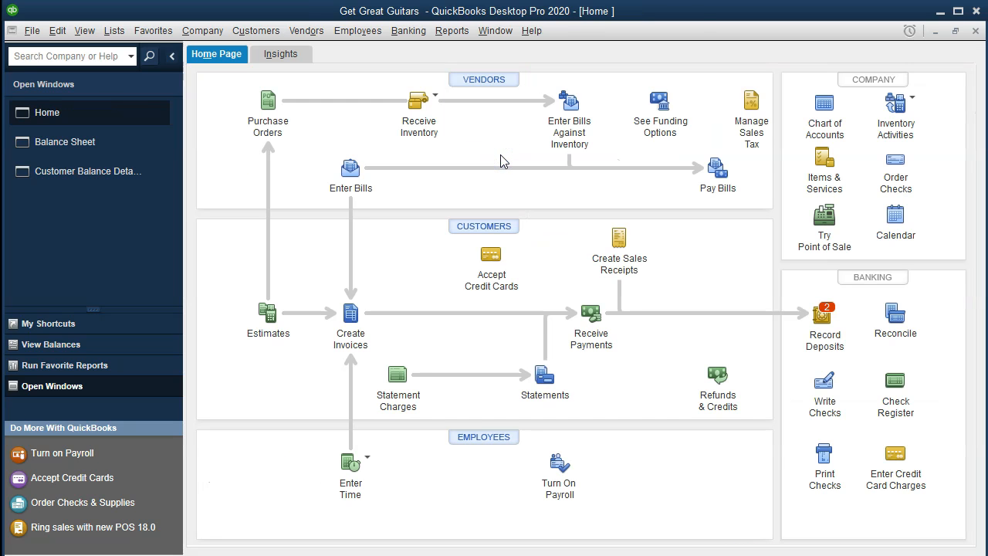
On the Balance Sheet, QuickZoom into the Undeposited Funds 550.00 amount
{"action": "left_click", "coordinate": [119, 145]}
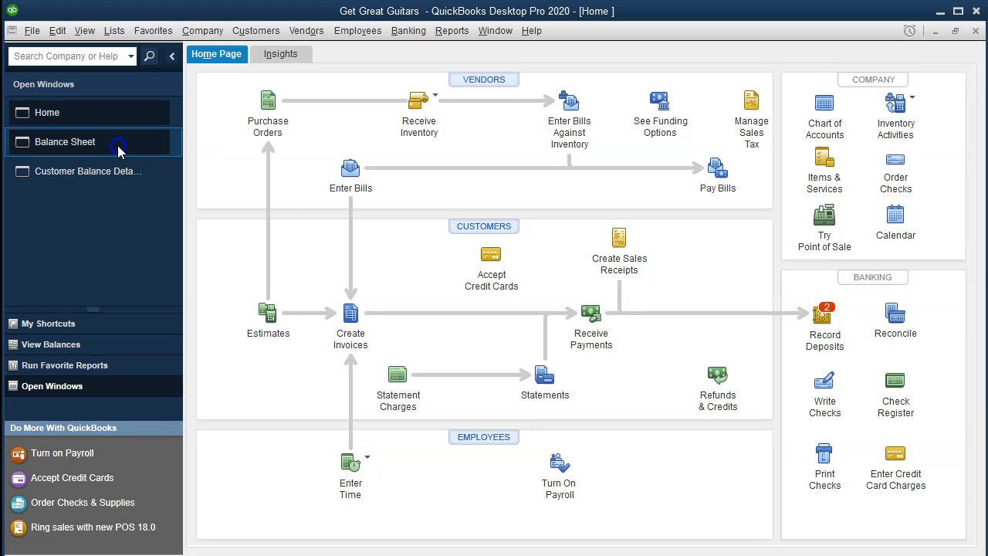
{"action": "left_click", "coordinate": [341, 443]}
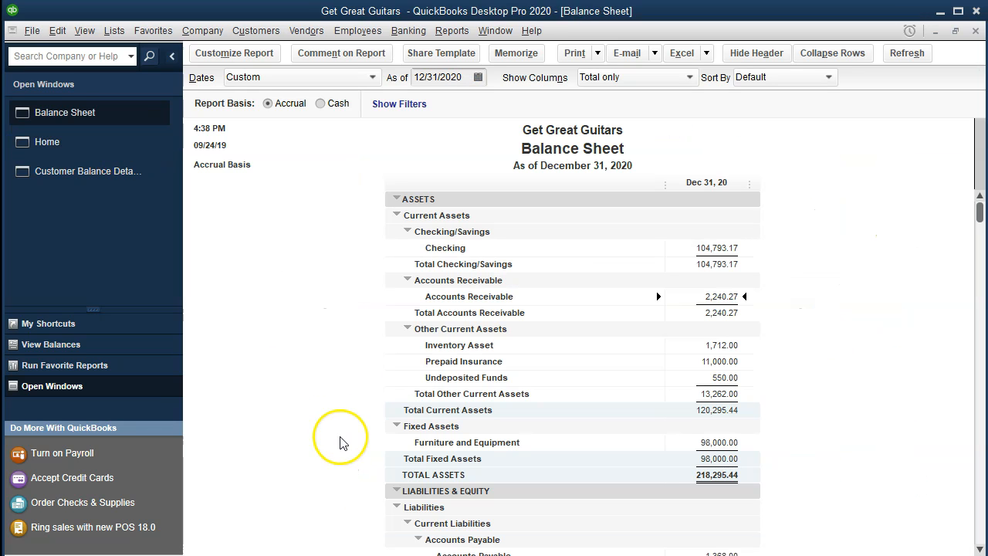
{"action": "left_click", "coordinate": [709, 378]}
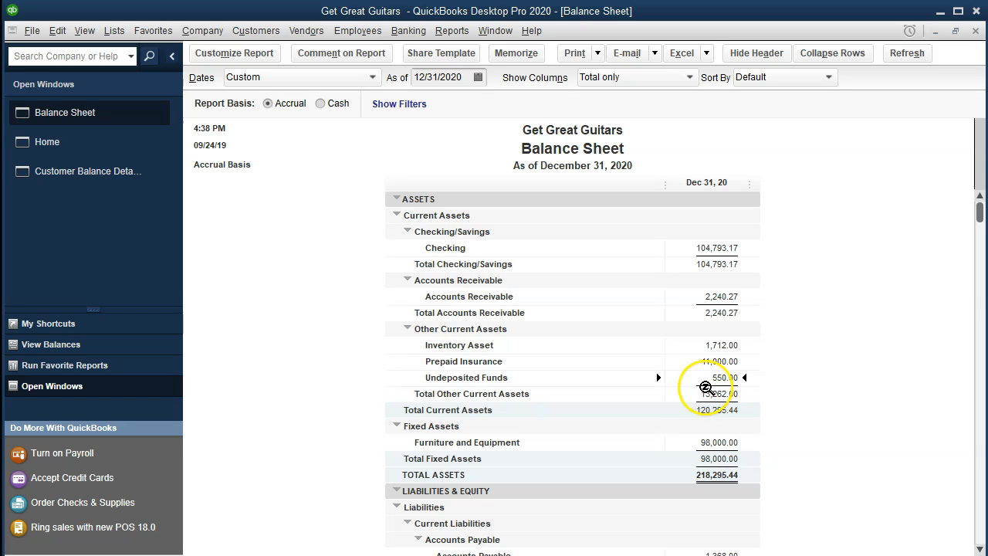
{"action": "double_click", "coordinate": [703, 380]}
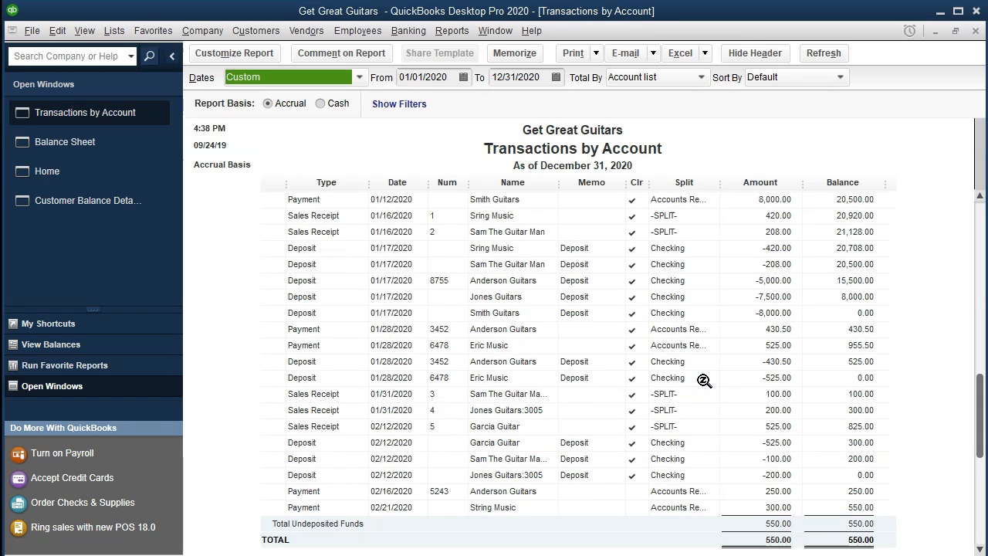
Open the 02/21/2020 String Music payment, then close it and the Undeposited Funds report
{"action": "left_click", "coordinate": [771, 511]}
{"action": "double_click", "coordinate": [771, 510]}
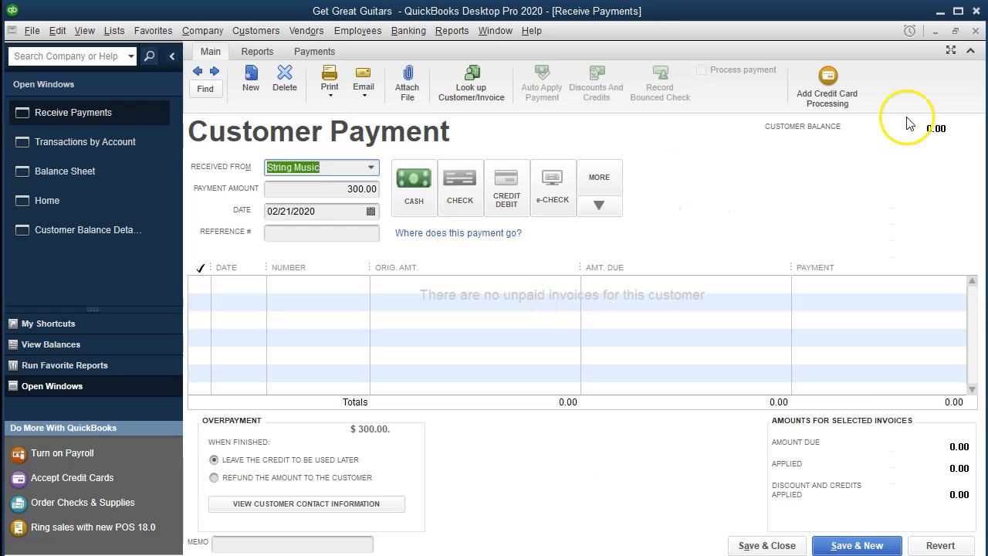
{"action": "left_click", "coordinate": [976, 33]}
{"action": "left_click", "coordinate": [976, 32]}
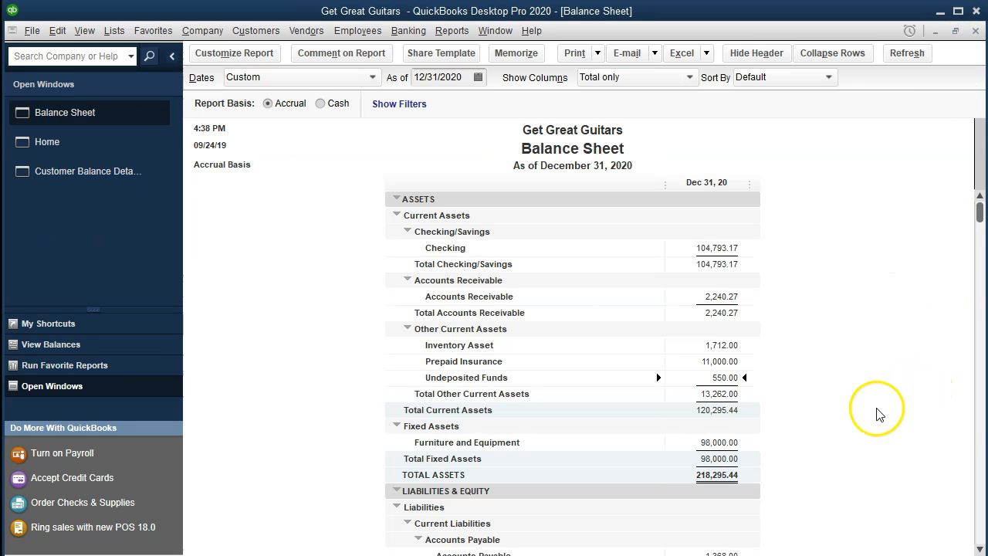
{"action": "left_click", "coordinate": [727, 298]}
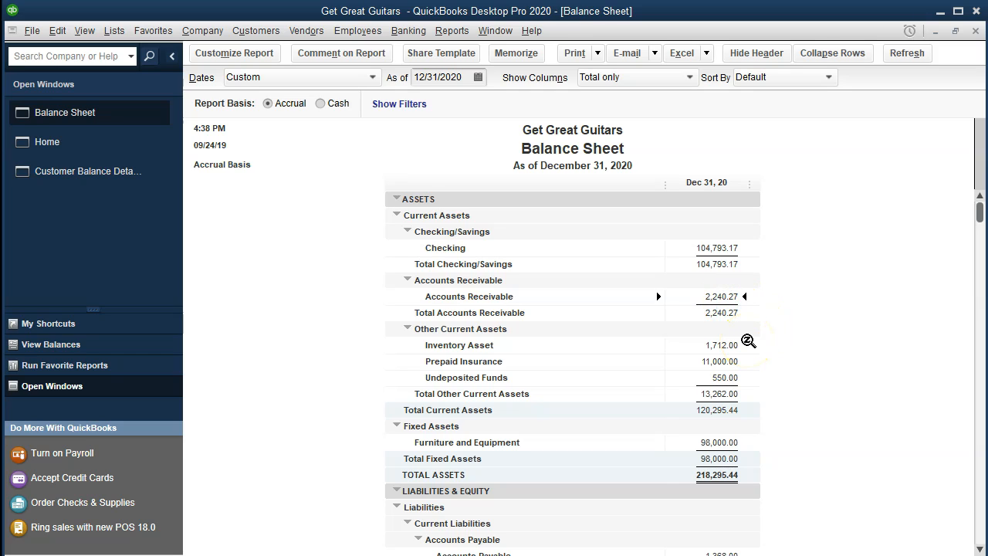
{"action": "double_click", "coordinate": [722, 297]}
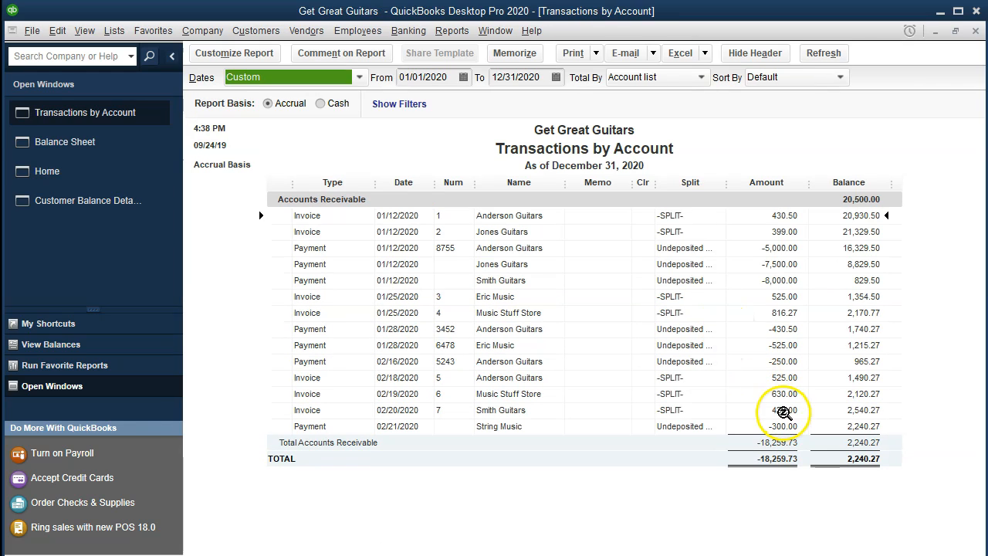
{"action": "left_click", "coordinate": [785, 430]}
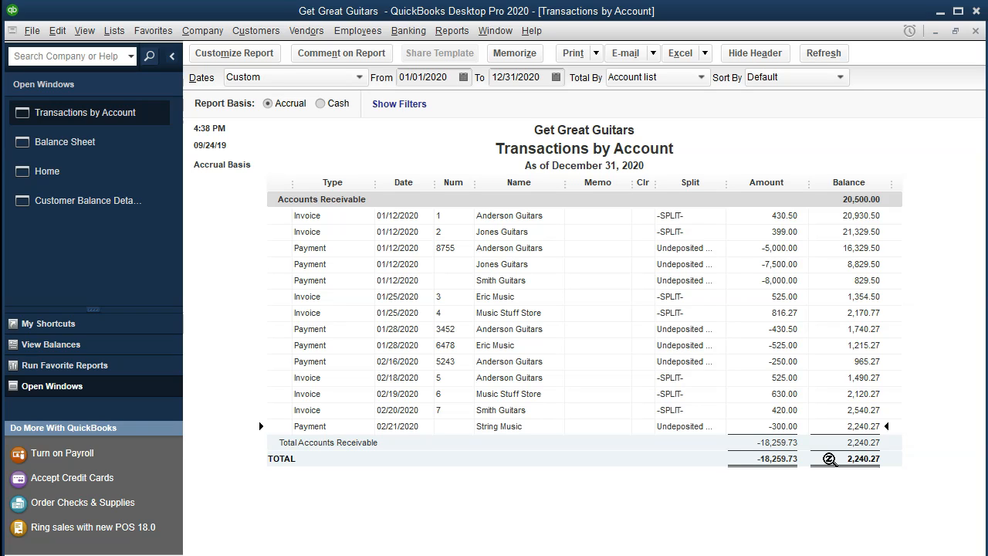
{"action": "left_click", "coordinate": [975, 31]}
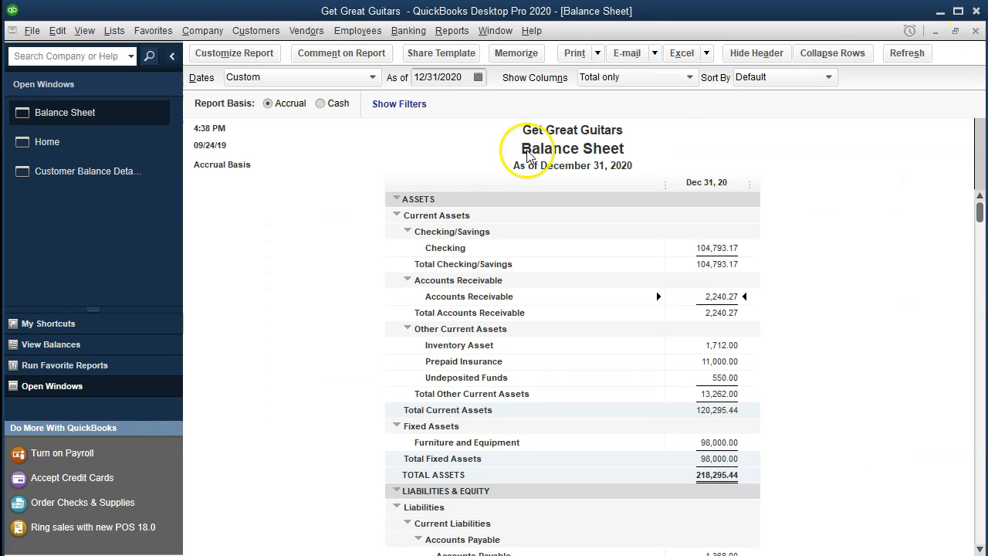
Bring Customer Balance Detail forward and select String Music's -300.00 payment row
{"action": "left_click", "coordinate": [108, 184]}
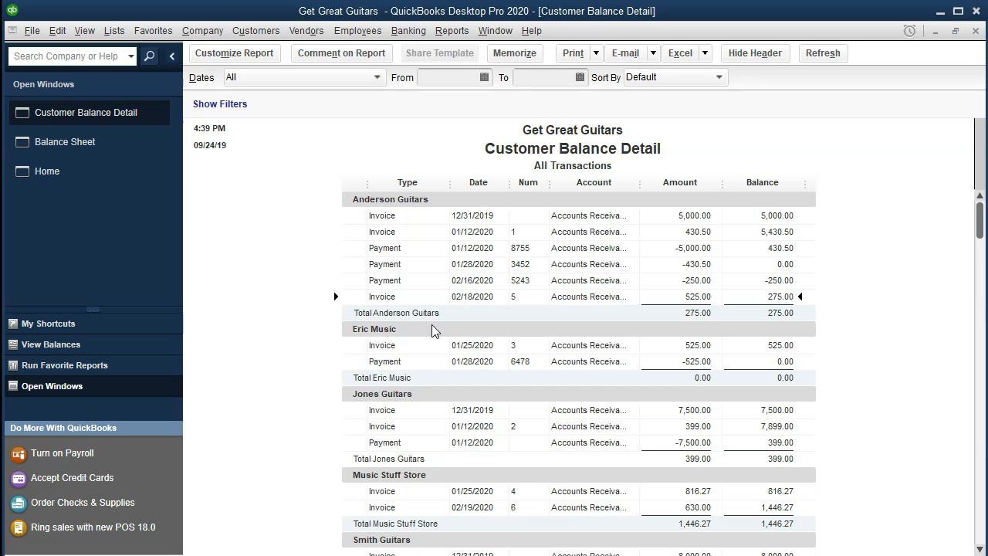
{"action": "scroll", "coordinate": [432, 325], "scroll_direction": "down", "scroll_amount": 3}
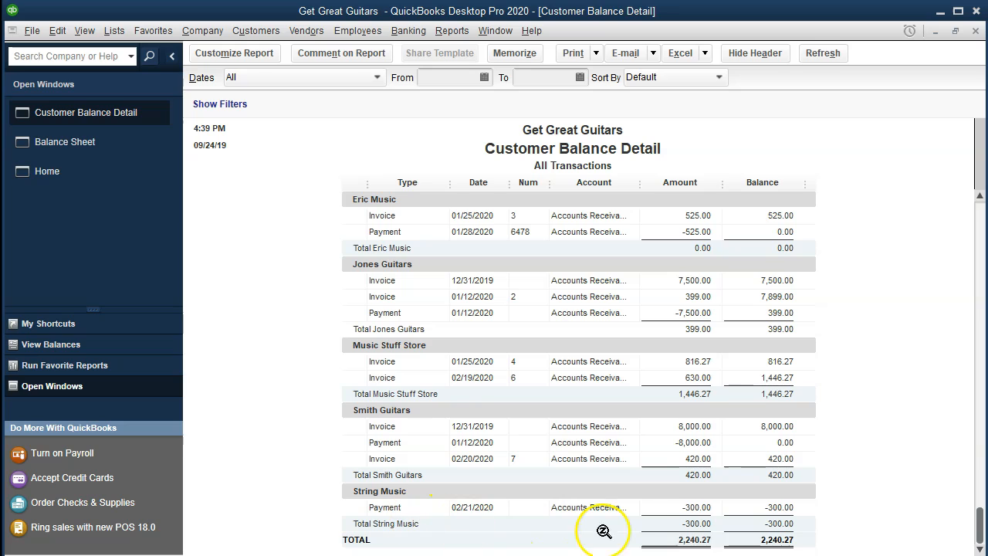
{"action": "left_click", "coordinate": [697, 507]}
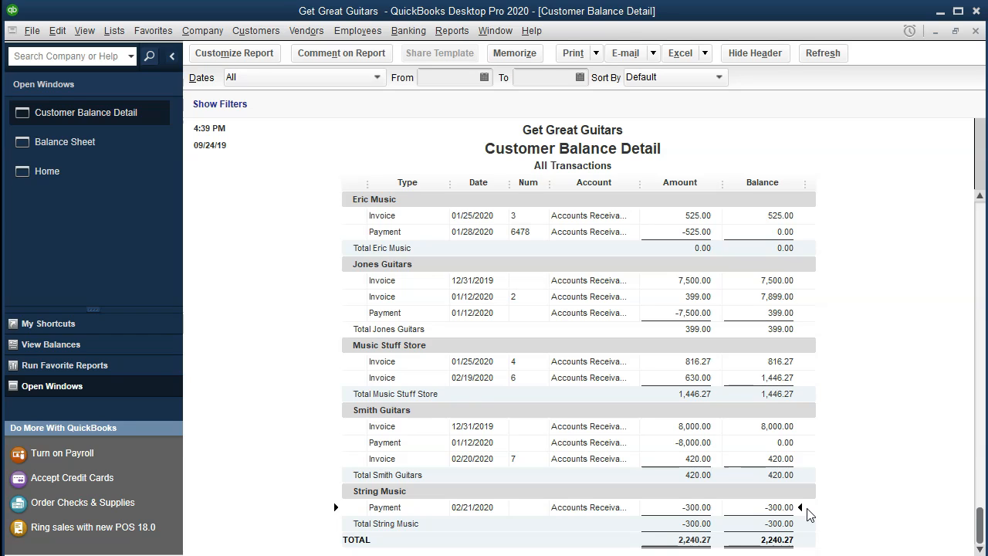
{"action": "left_click", "coordinate": [695, 426]}
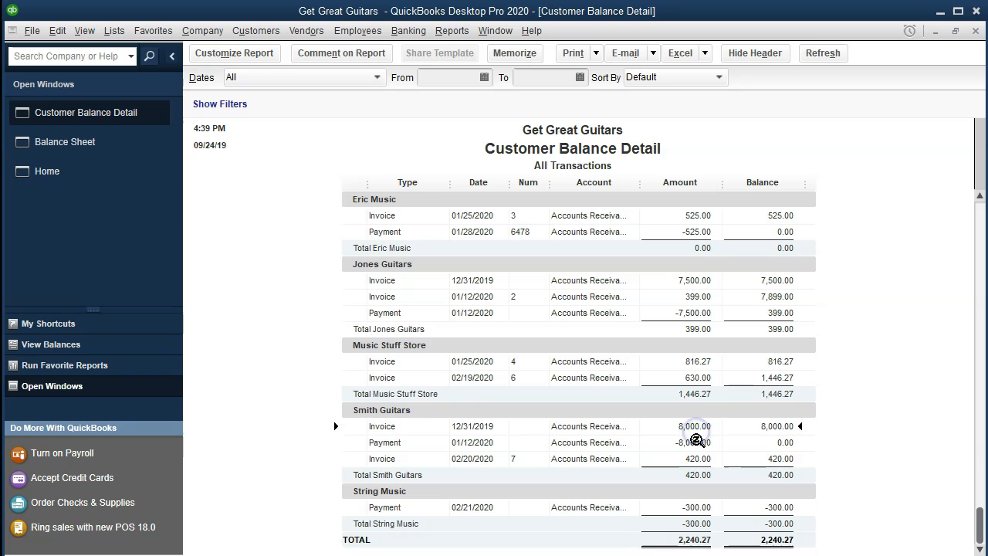
{"action": "left_click", "coordinate": [693, 509]}
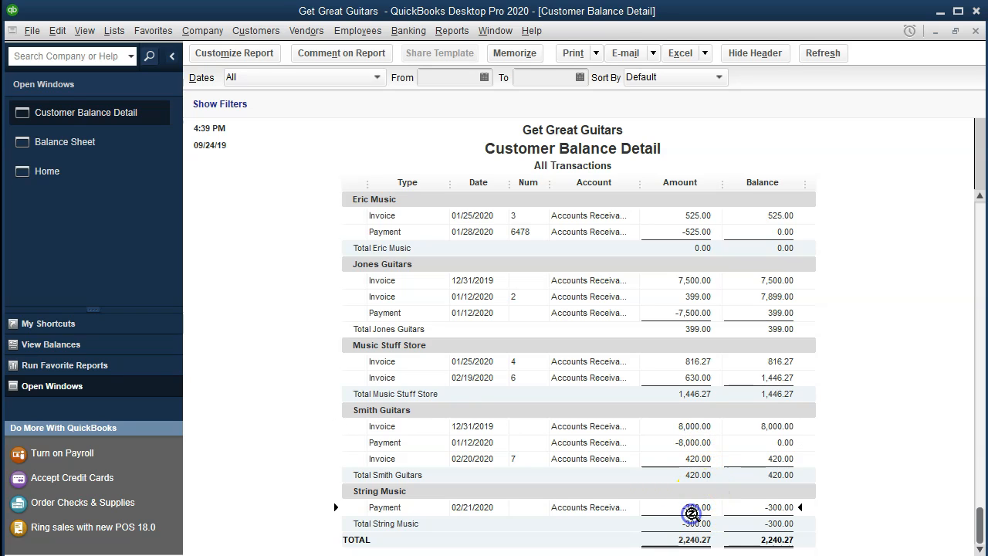